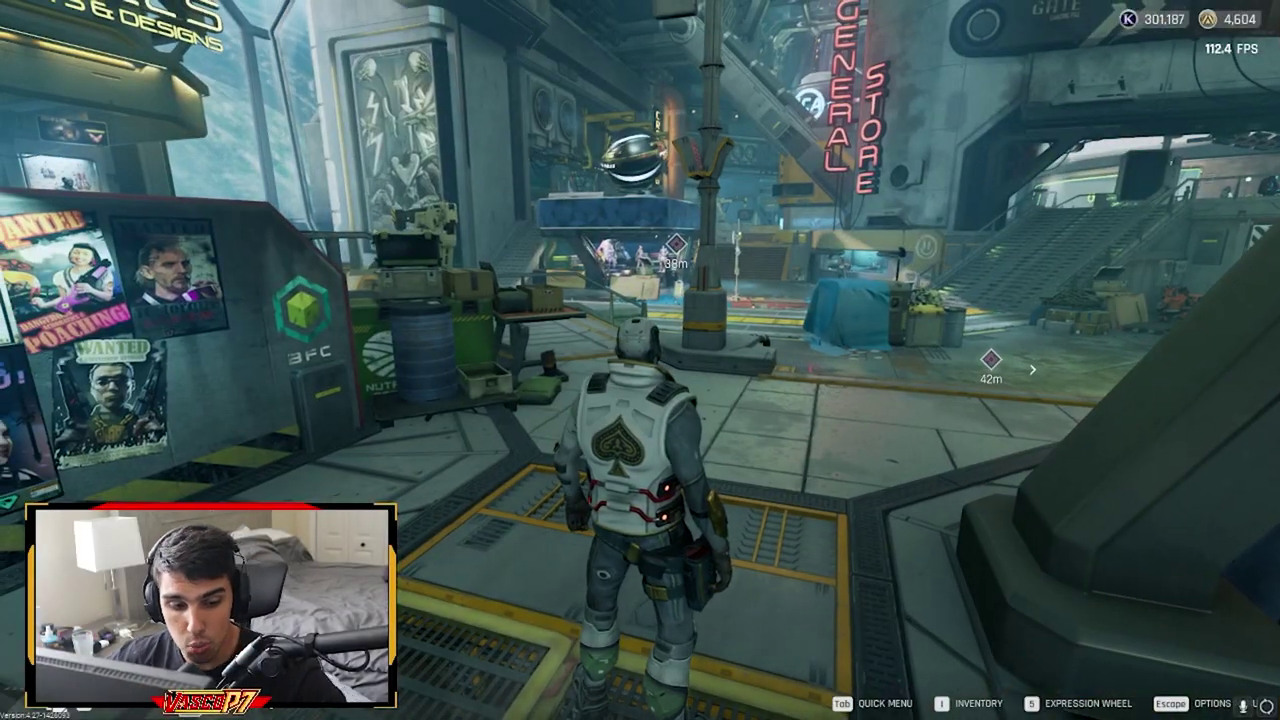
Step: Open the game's video settings, check the available display modes, and keep Fullscreen
{"action": "key", "text": "Escape"}
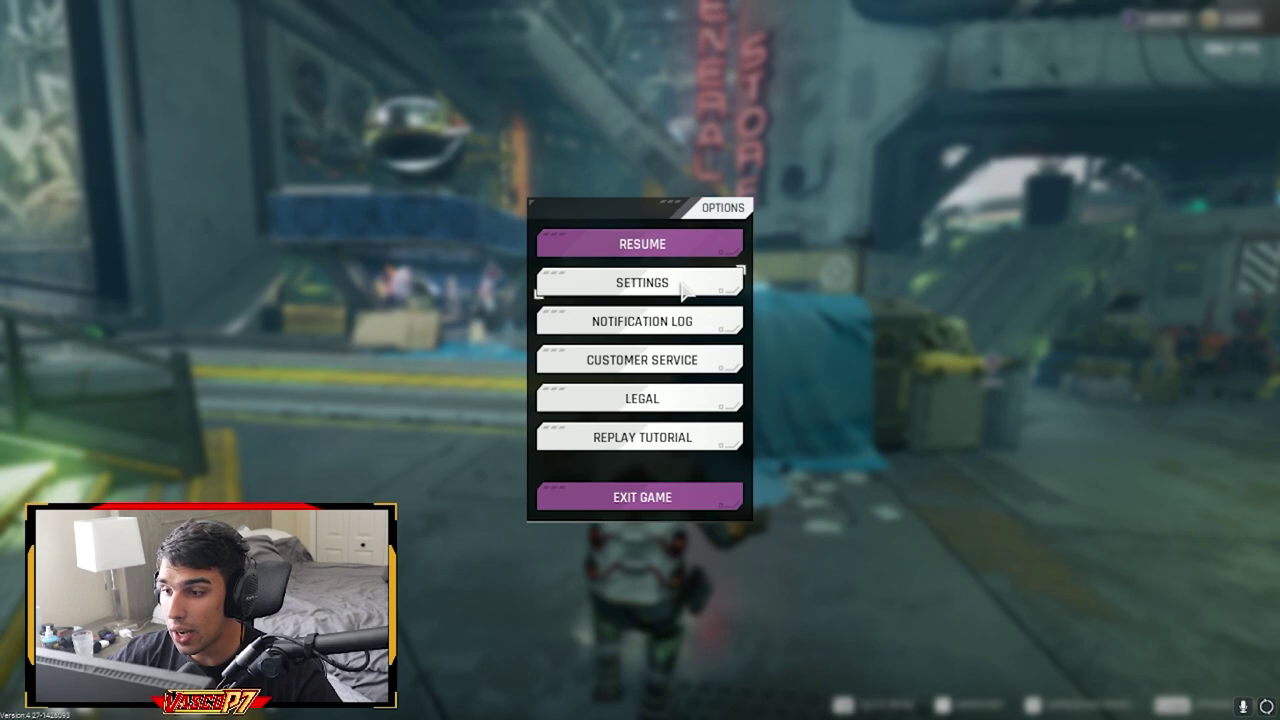
{"action": "left_click", "coordinate": [700, 285]}
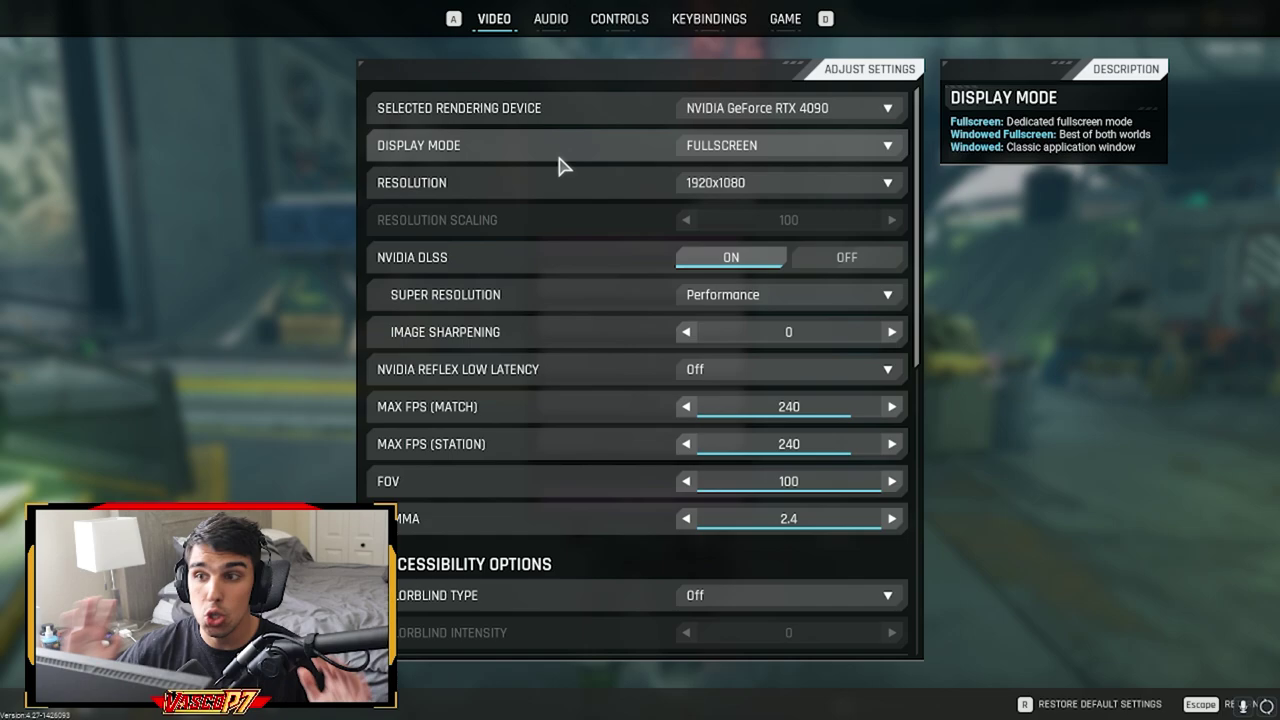
{"action": "left_click", "coordinate": [714, 150]}
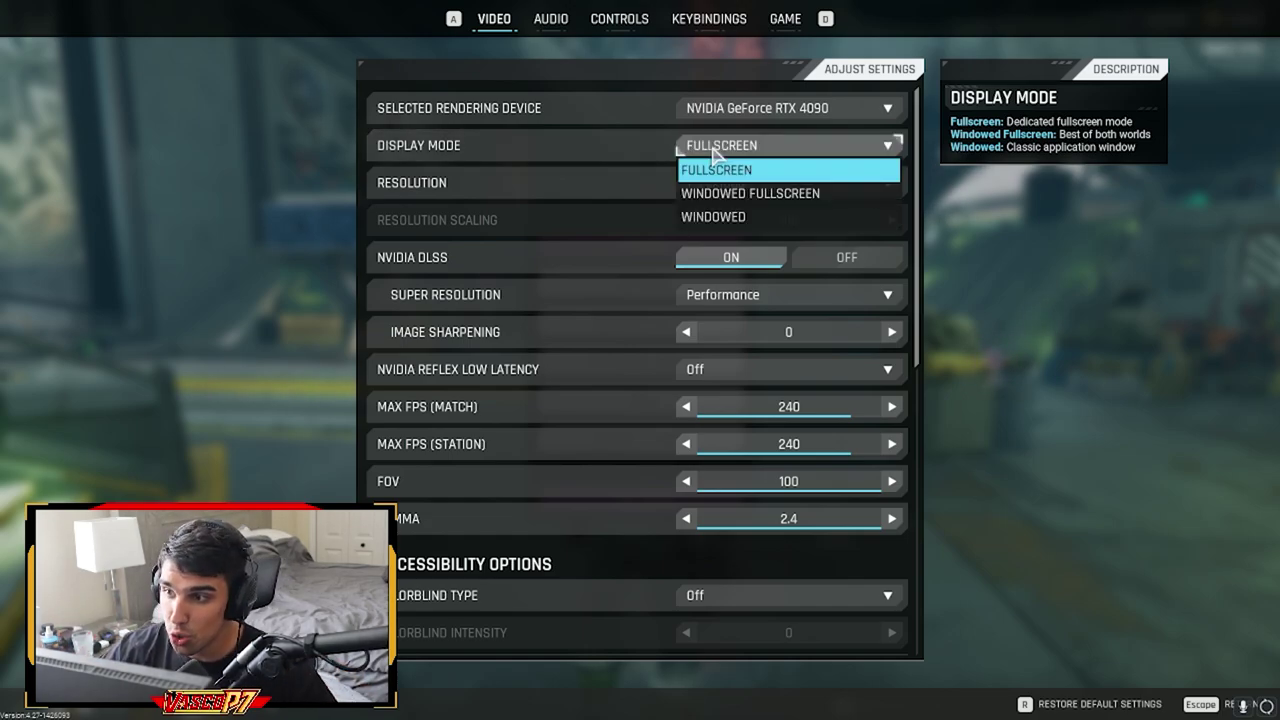
{"action": "left_click", "coordinate": [718, 150]}
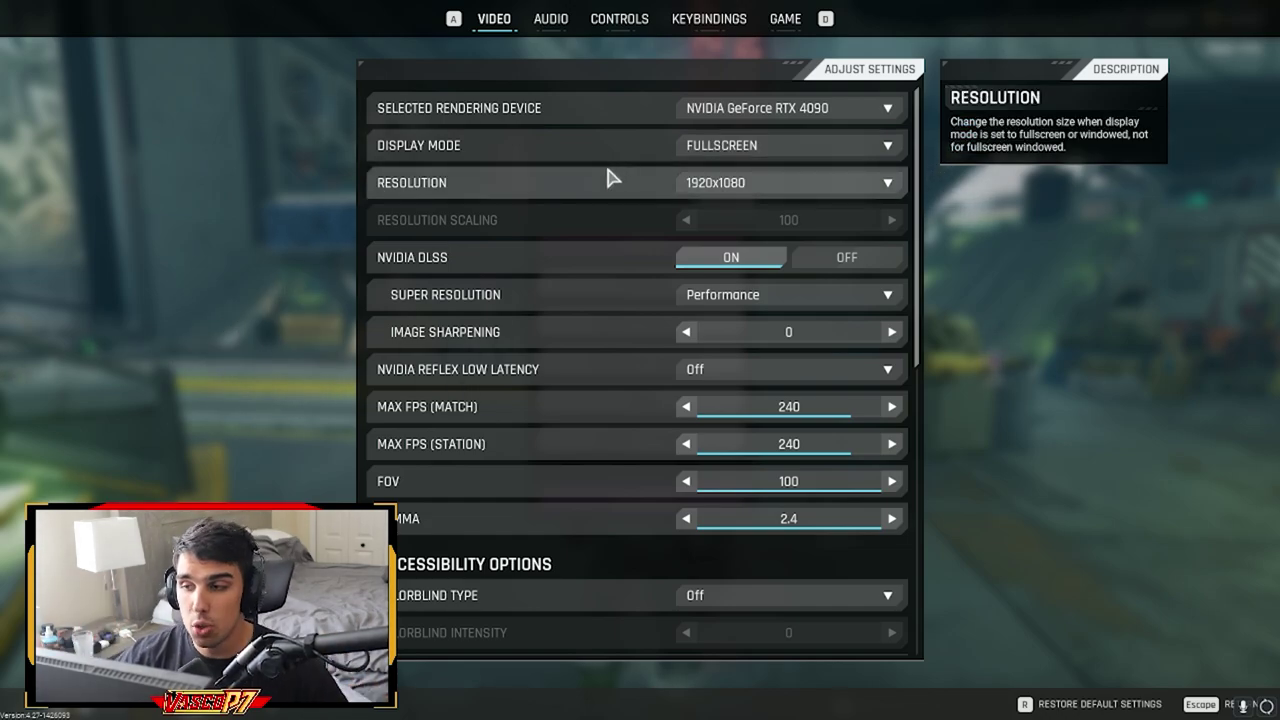
Step: Set the maximum FPS to 240 for matches and 144 for the station
{"action": "scroll", "coordinate": [615, 176], "scroll_direction": "down", "scroll_amount": 1}
{"action": "scroll", "coordinate": [613, 170], "scroll_direction": "down", "scroll_amount": 1}
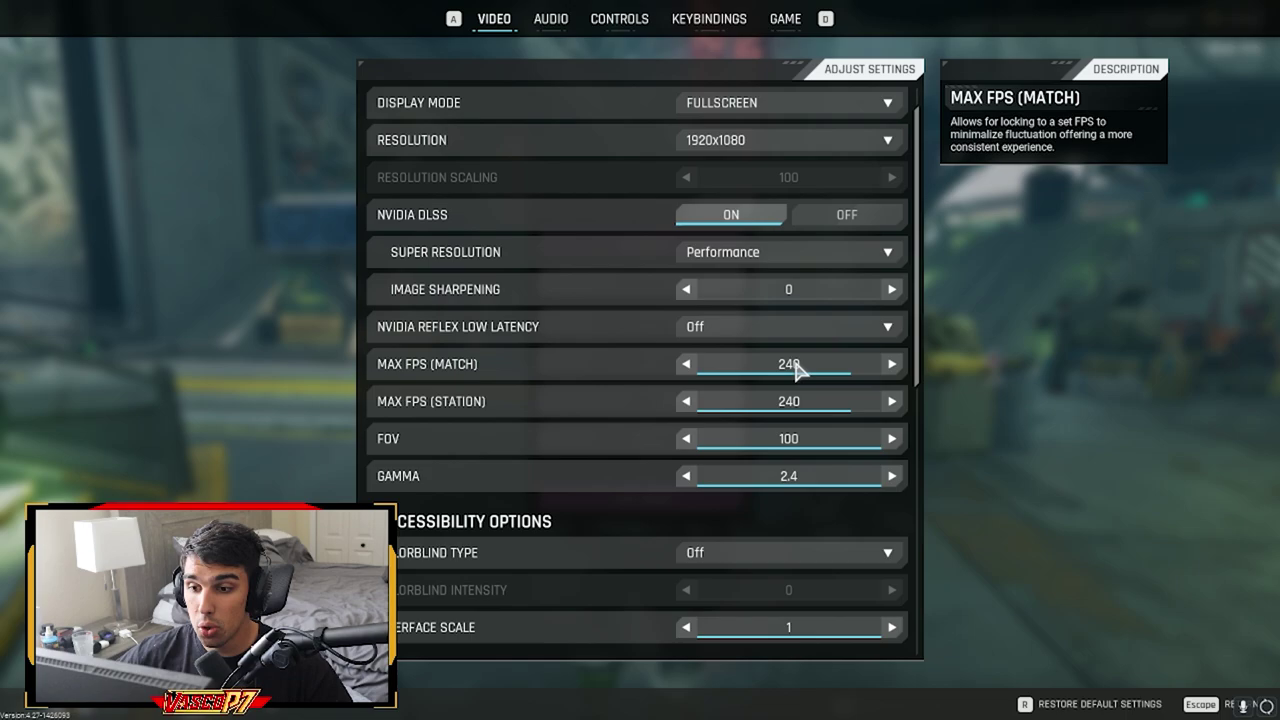
{"action": "left_click", "coordinate": [806, 369]}
{"action": "left_click", "coordinate": [892, 366]}
{"action": "left_click", "coordinate": [684, 366]}
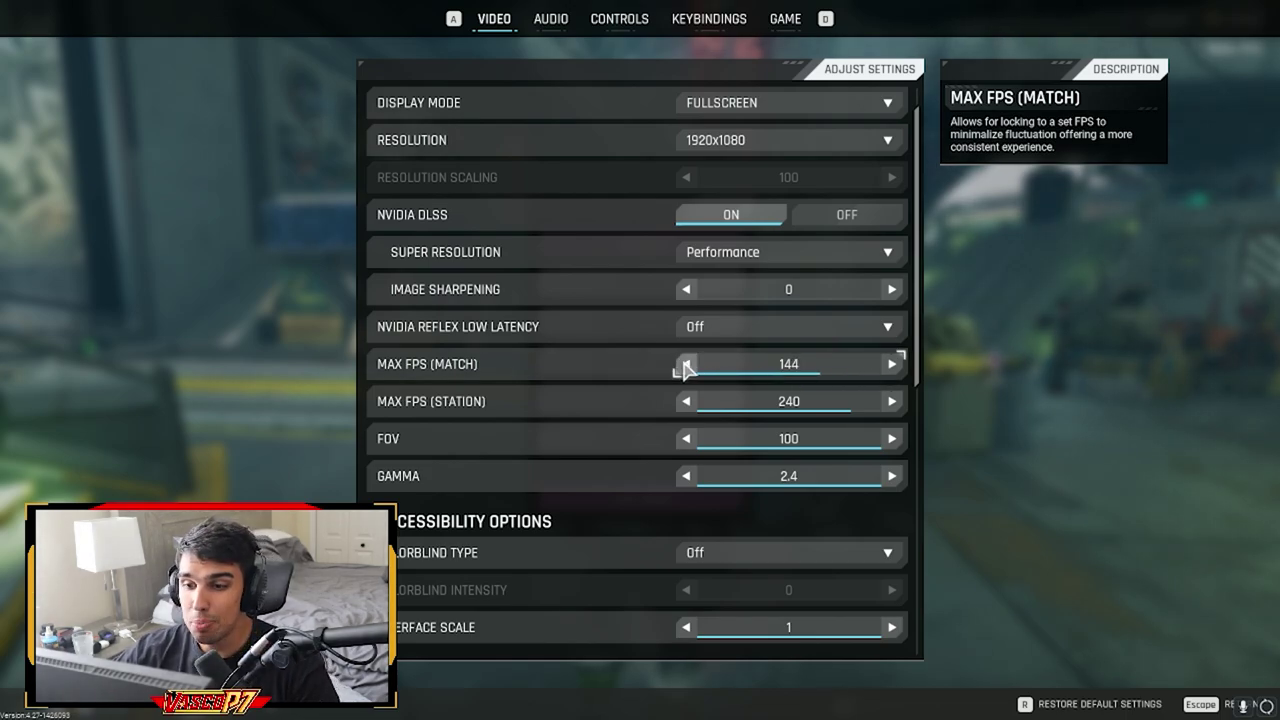
{"action": "left_click", "coordinate": [890, 366]}
{"action": "left_click", "coordinate": [688, 401]}
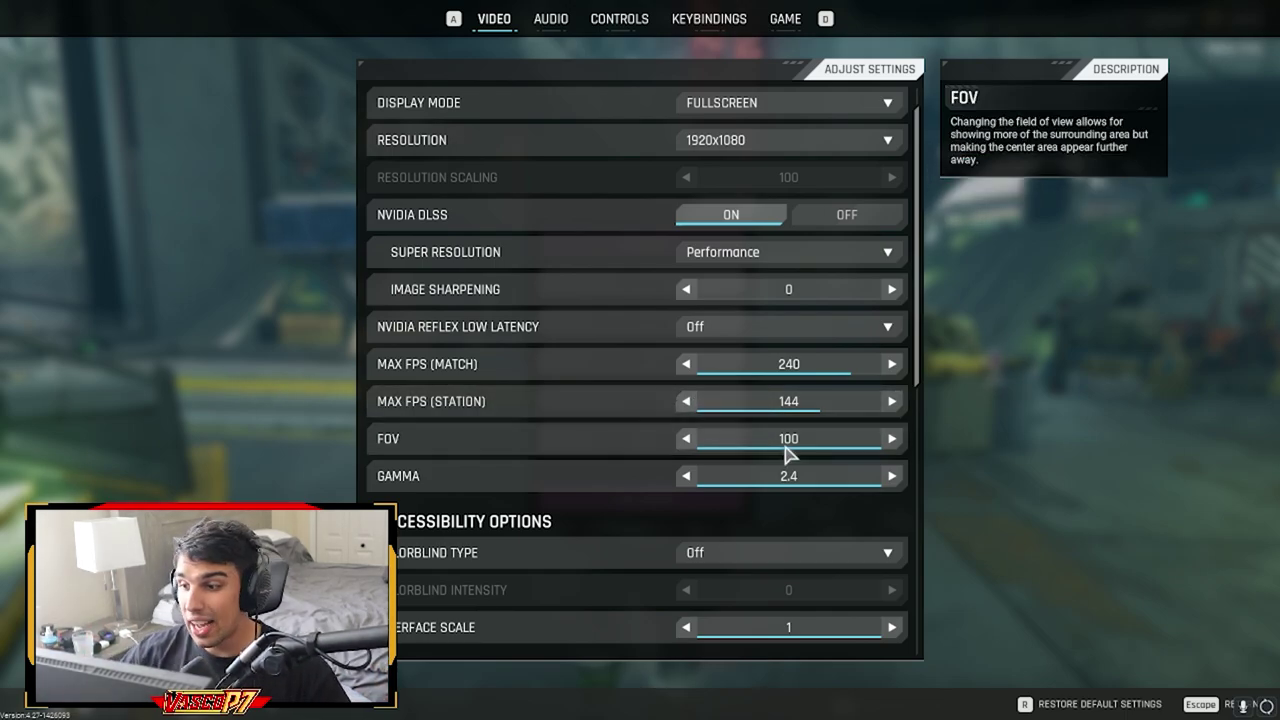
Step: Set the field of view to 100 and the gamma to 2.4
{"action": "left_click", "coordinate": [686, 439]}
{"action": "left_click_drag", "start_coordinate": [771, 443], "coordinate": [957, 440]}
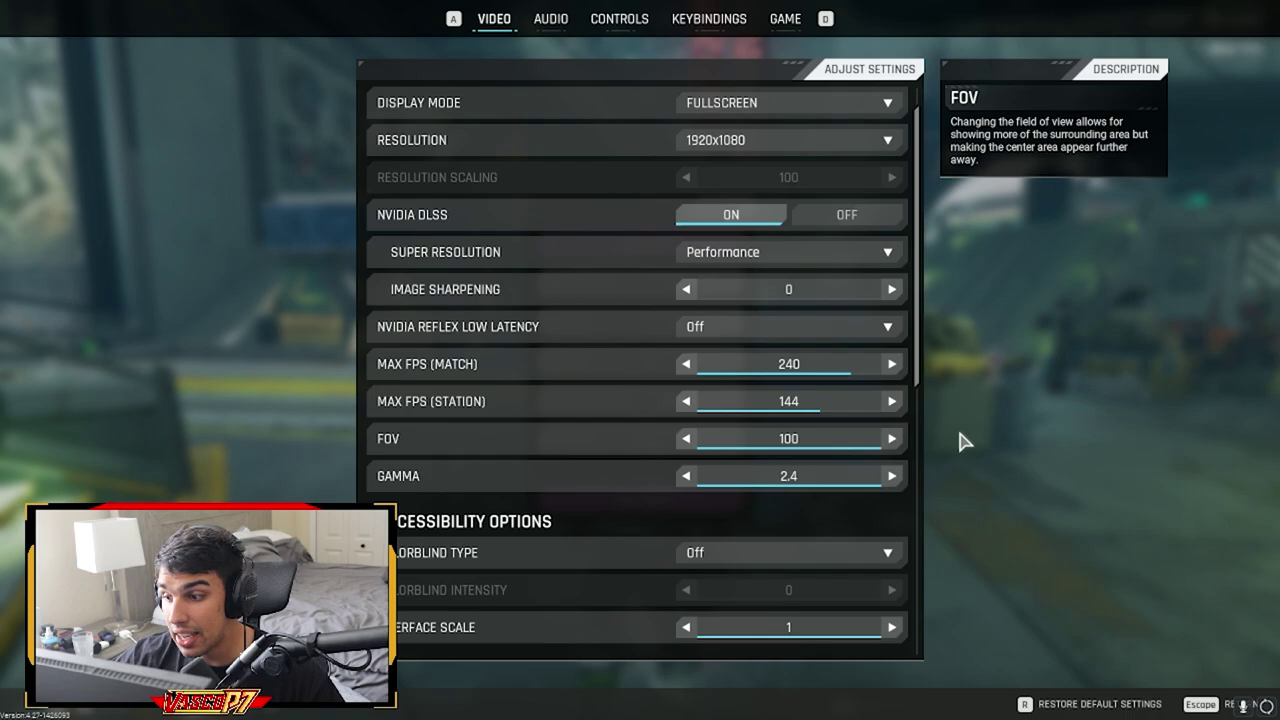
{"action": "left_click_drag", "start_coordinate": [808, 480], "coordinate": [1042, 476]}
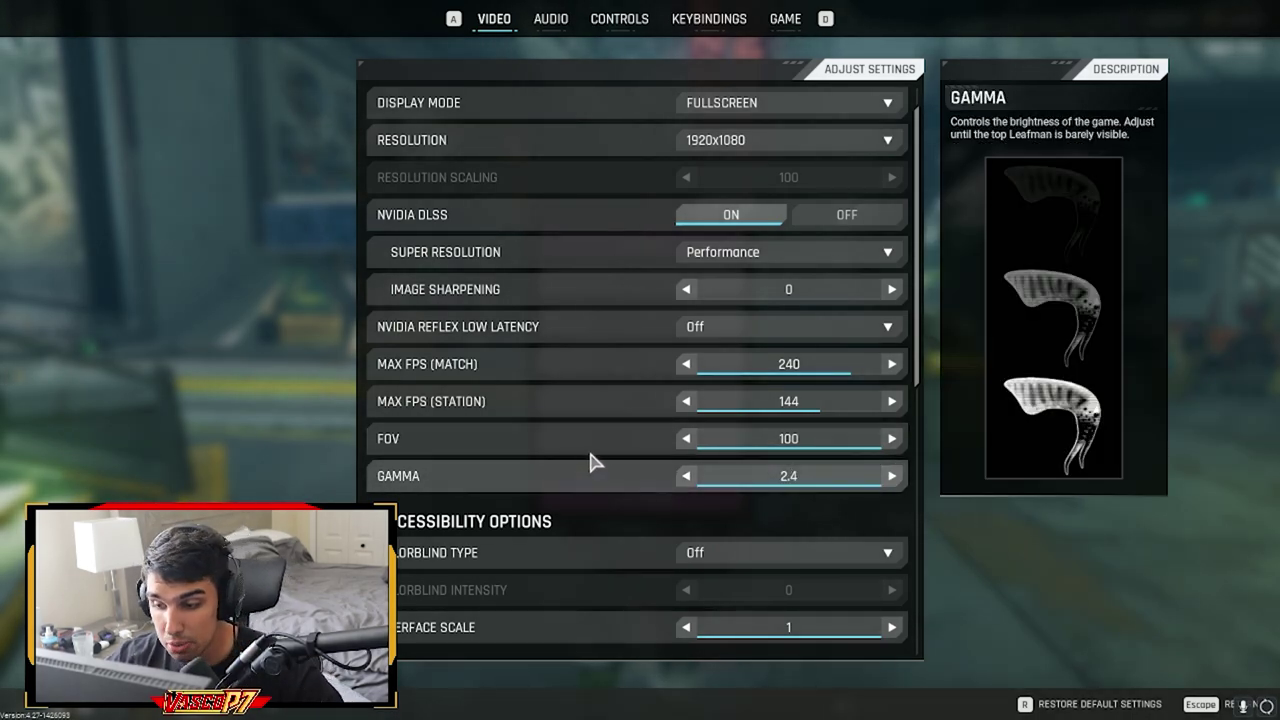
Step: Try an interface scale of 0.8 and return it to 1
{"action": "scroll", "coordinate": [585, 387], "scroll_direction": "down", "scroll_amount": 2}
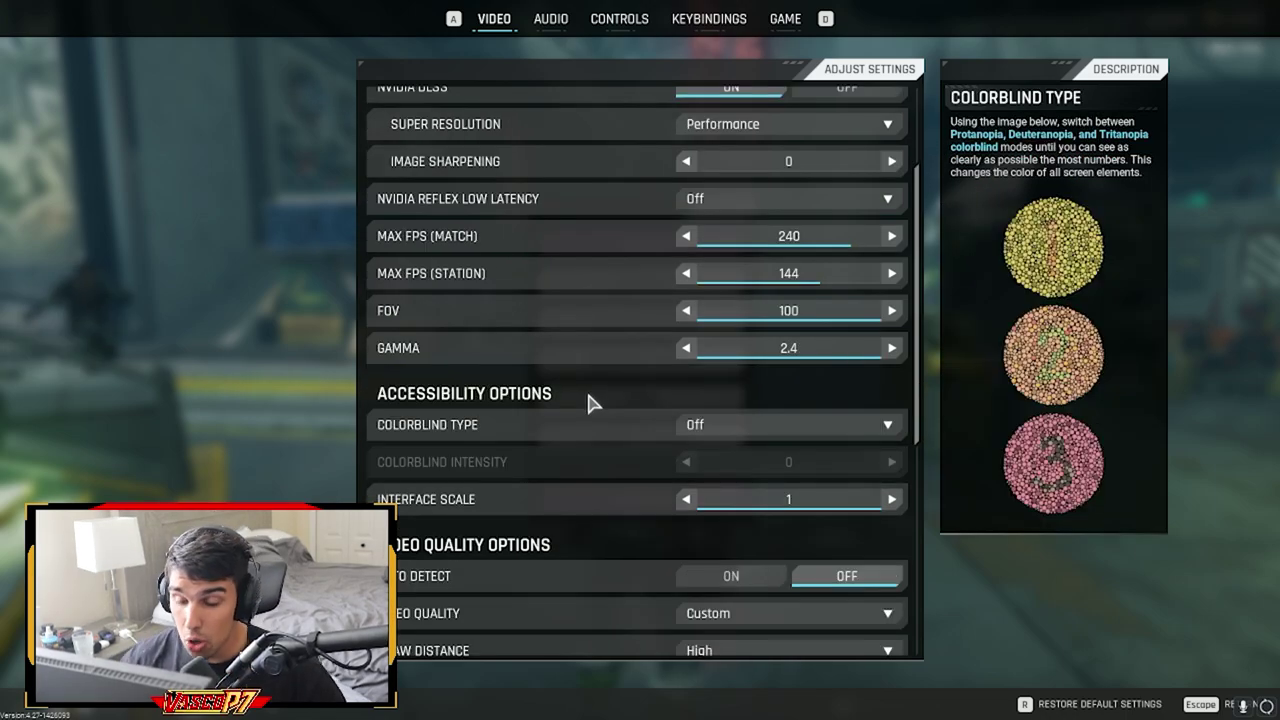
{"action": "left_click", "coordinate": [743, 499]}
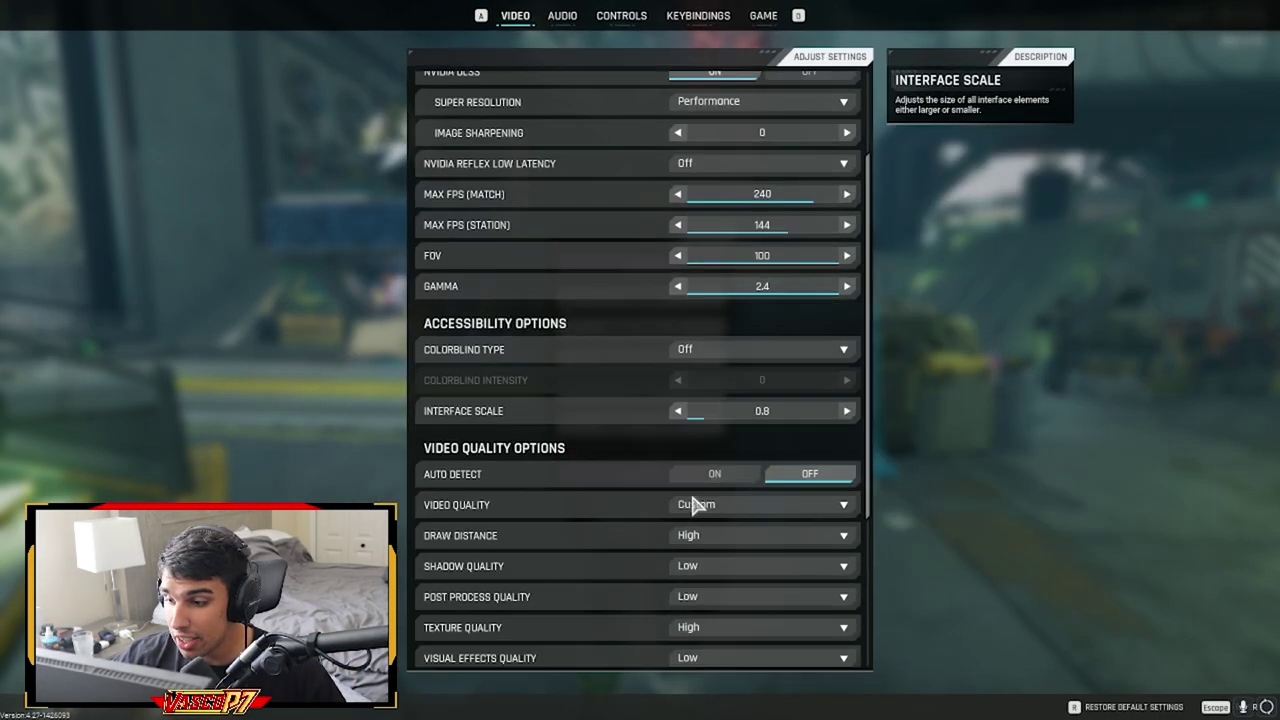
{"action": "left_click", "coordinate": [841, 399]}
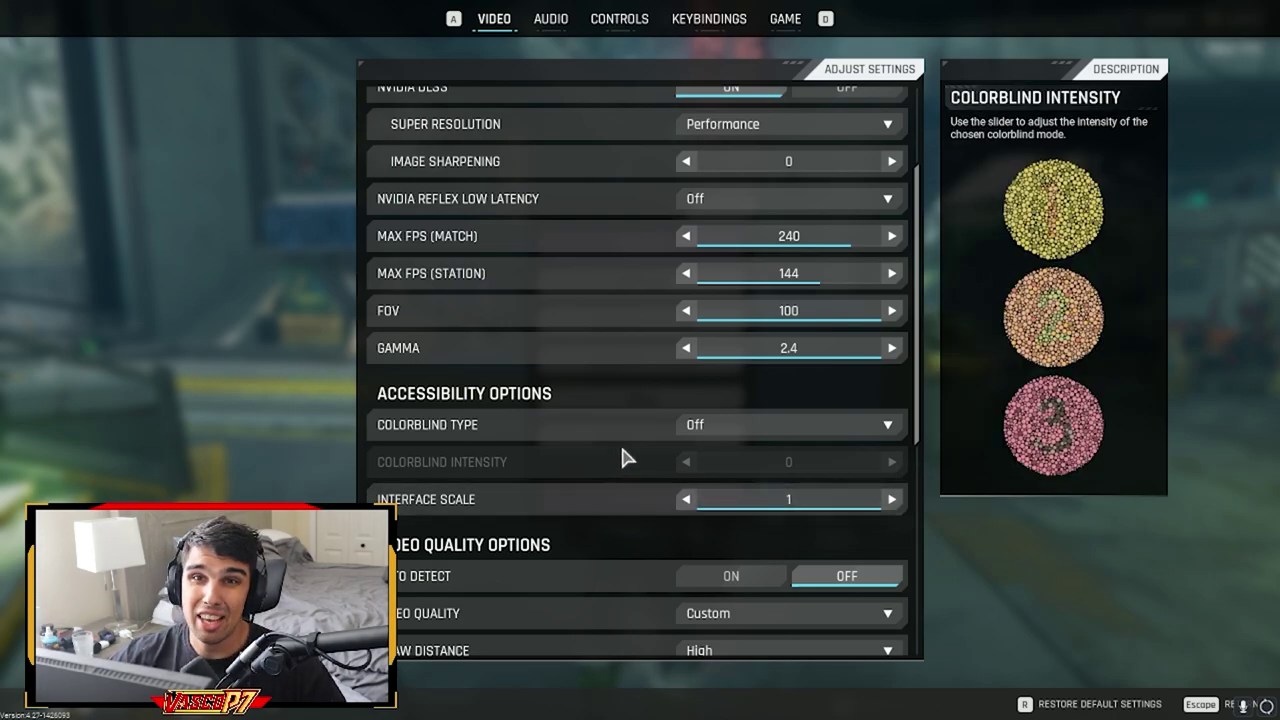
Step: Review the video quality presets and the advanced video options down to GPU crash debugging
{"action": "scroll", "coordinate": [610, 445], "scroll_direction": "down", "scroll_amount": 4}
{"action": "scroll", "coordinate": [585, 425], "scroll_direction": "down", "scroll_amount": 1}
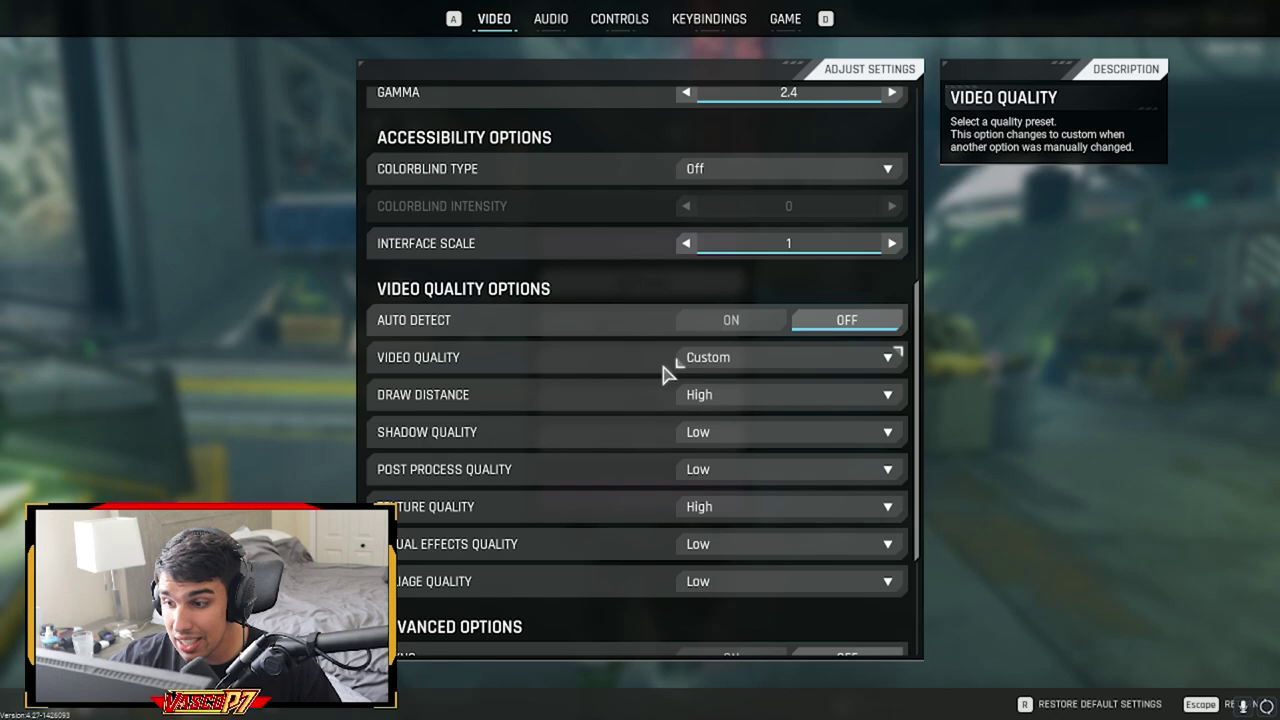
{"action": "scroll", "coordinate": [503, 375], "scroll_direction": "down", "scroll_amount": 1}
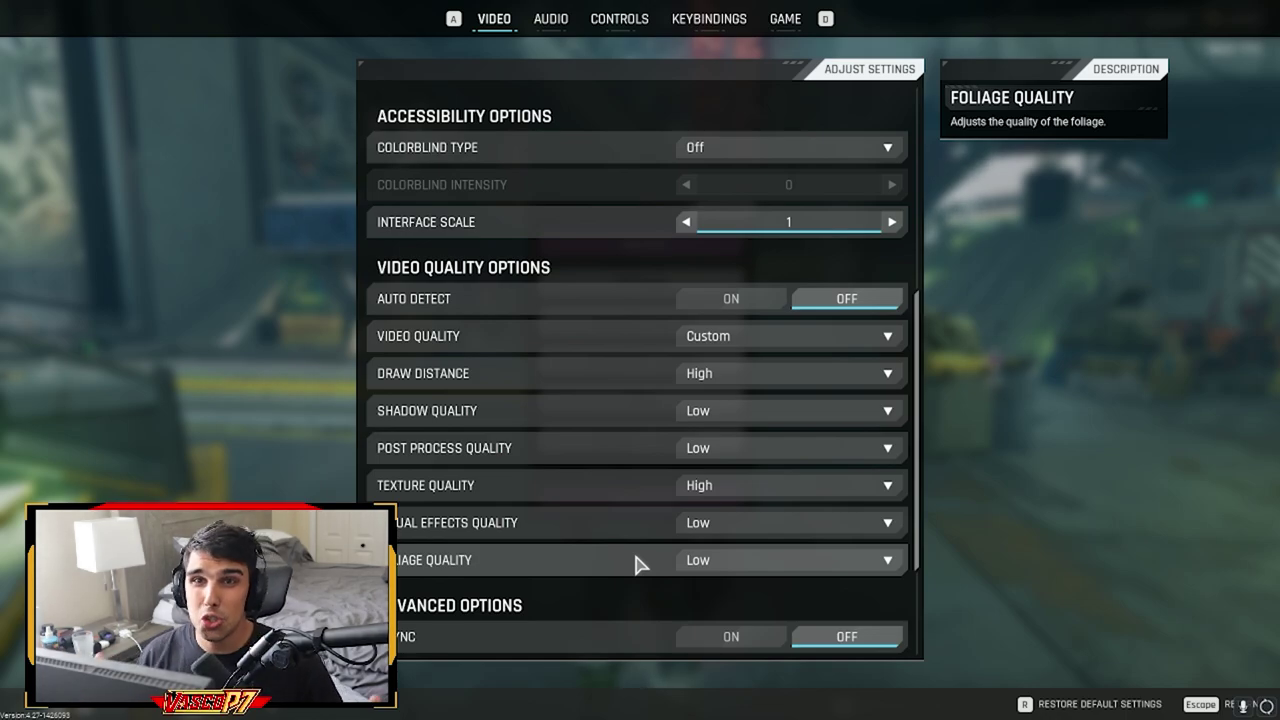
{"action": "scroll", "coordinate": [620, 530], "scroll_direction": "down", "scroll_amount": 1}
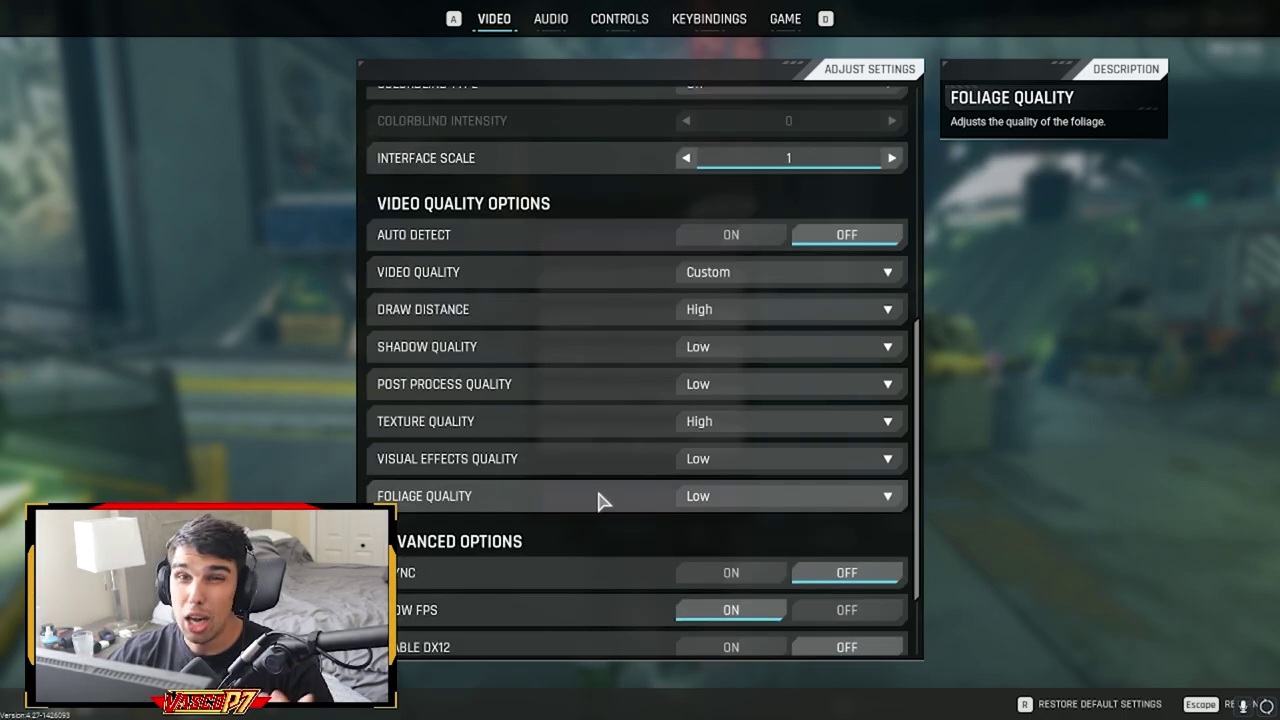
{"action": "scroll", "coordinate": [598, 500], "scroll_direction": "down", "scroll_amount": 3}
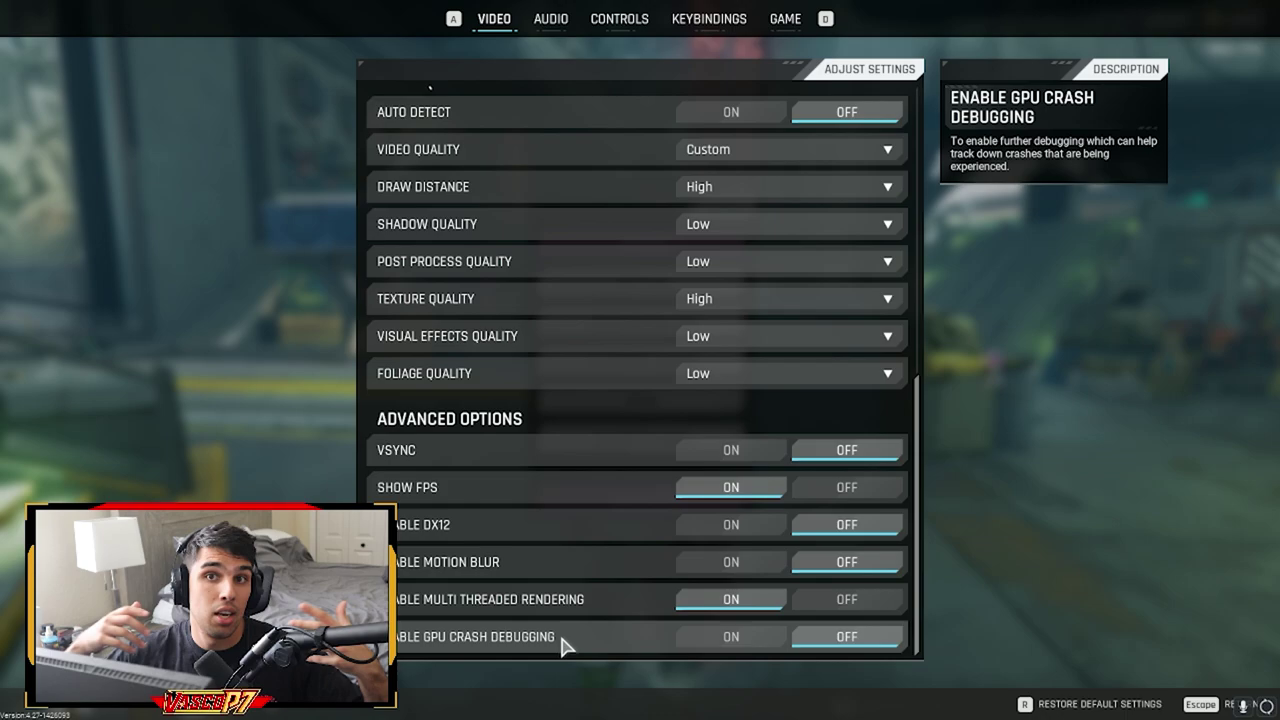
Step: Review the audio volume, binaural audio and voice chat settings
{"action": "key", "text": "d"}
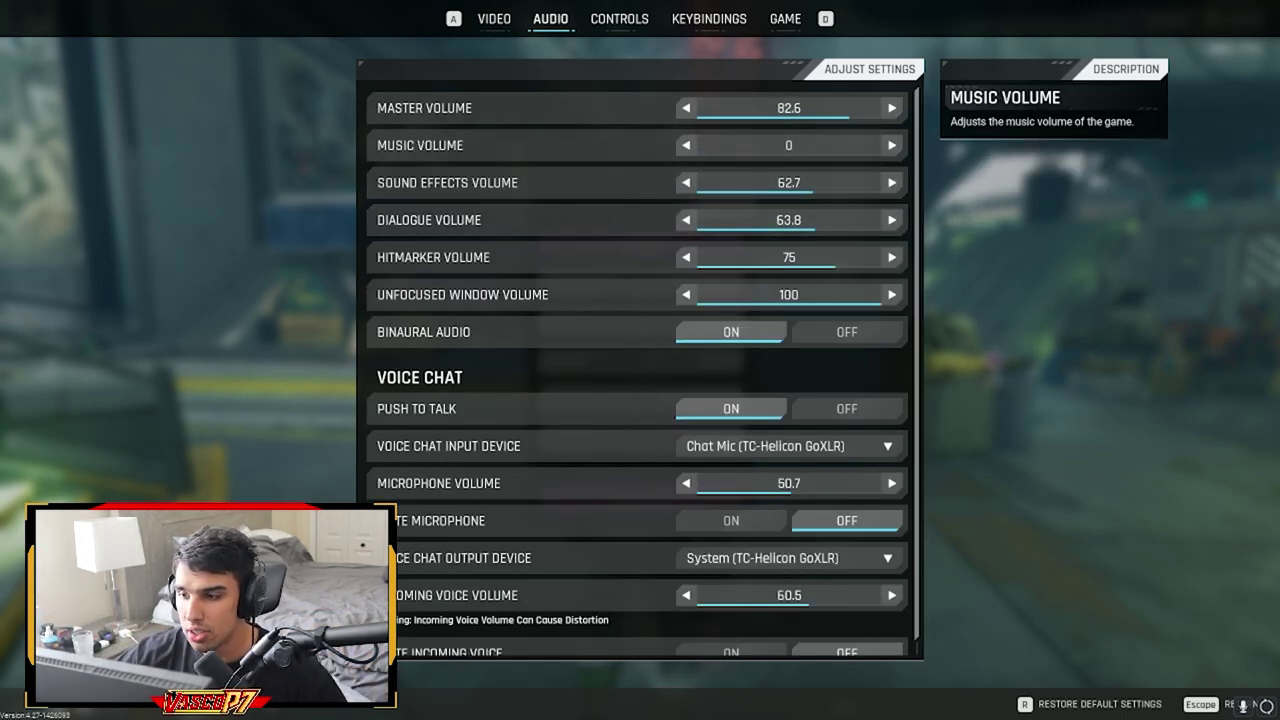
{"action": "scroll", "coordinate": [918, 195], "scroll_direction": "down", "scroll_amount": 1}
{"action": "scroll", "coordinate": [920, 200], "scroll_direction": "down", "scroll_amount": 1}
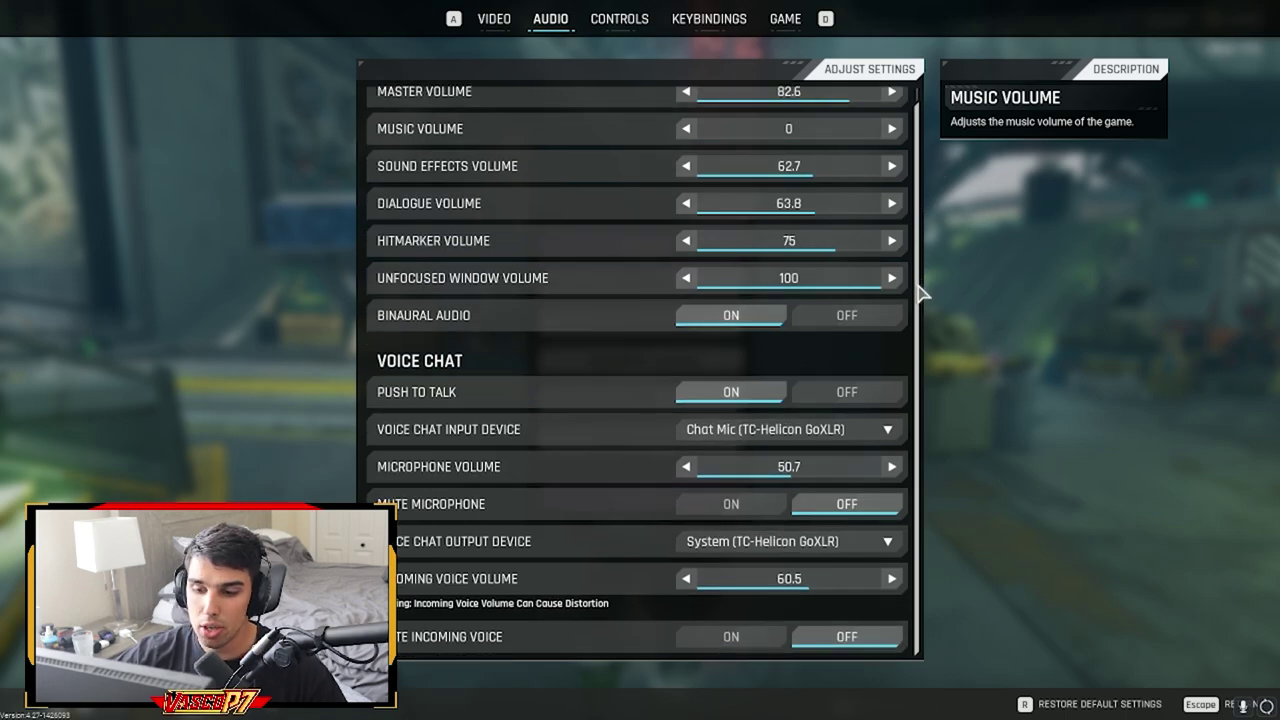
{"action": "scroll", "coordinate": [928, 180], "scroll_direction": "up", "scroll_amount": 1}
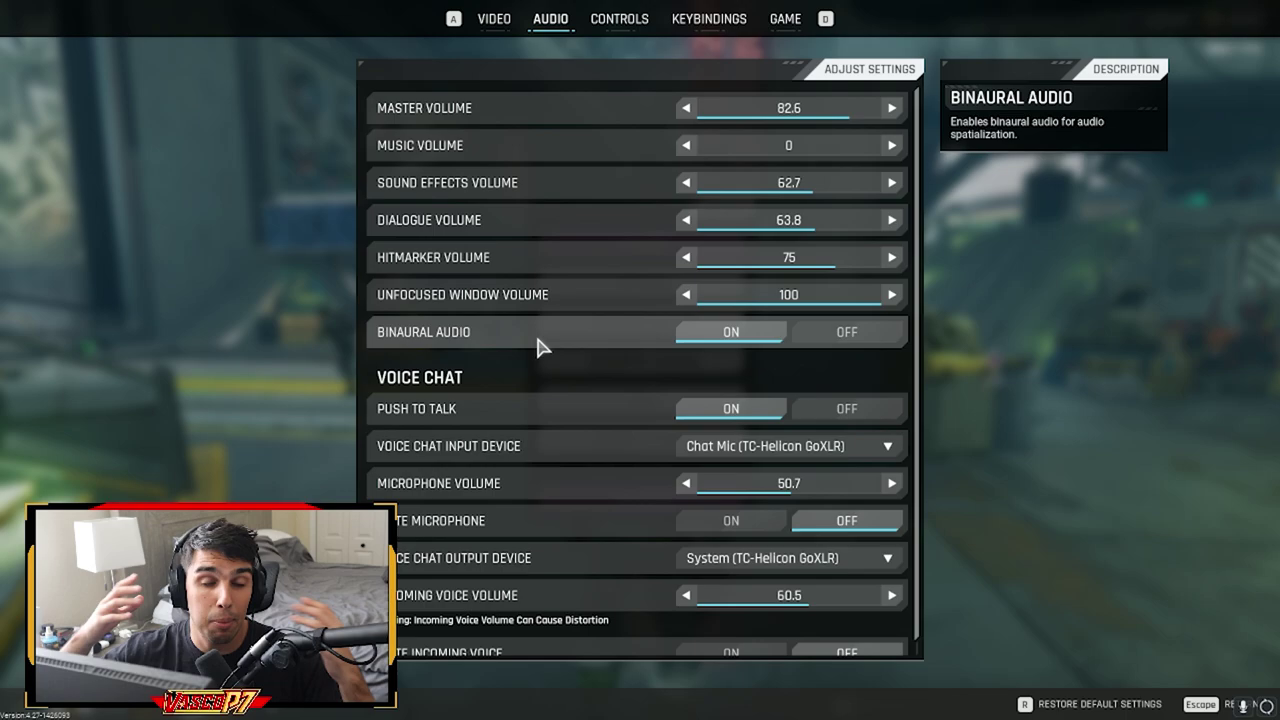
Step: Review the mouse sensitivity and input toggle settings, and look through the keybindings
{"action": "left_click", "coordinate": [618, 30]}
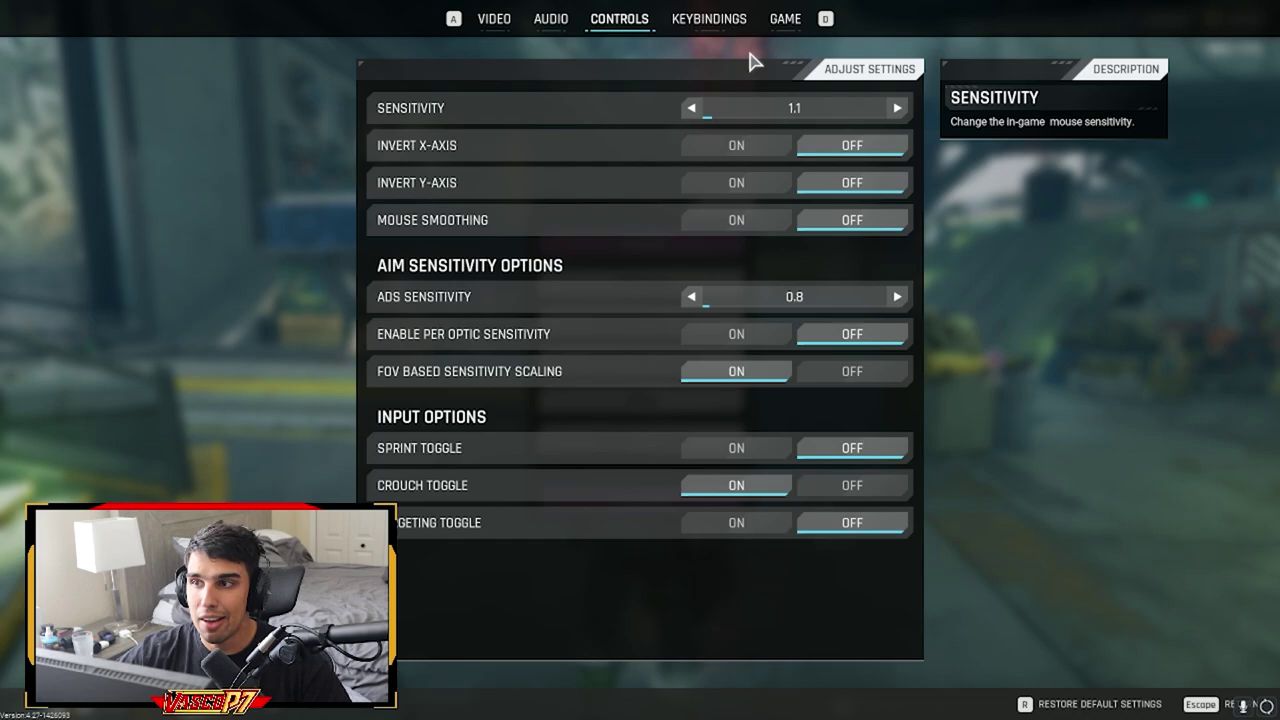
{"action": "key", "text": "d"}
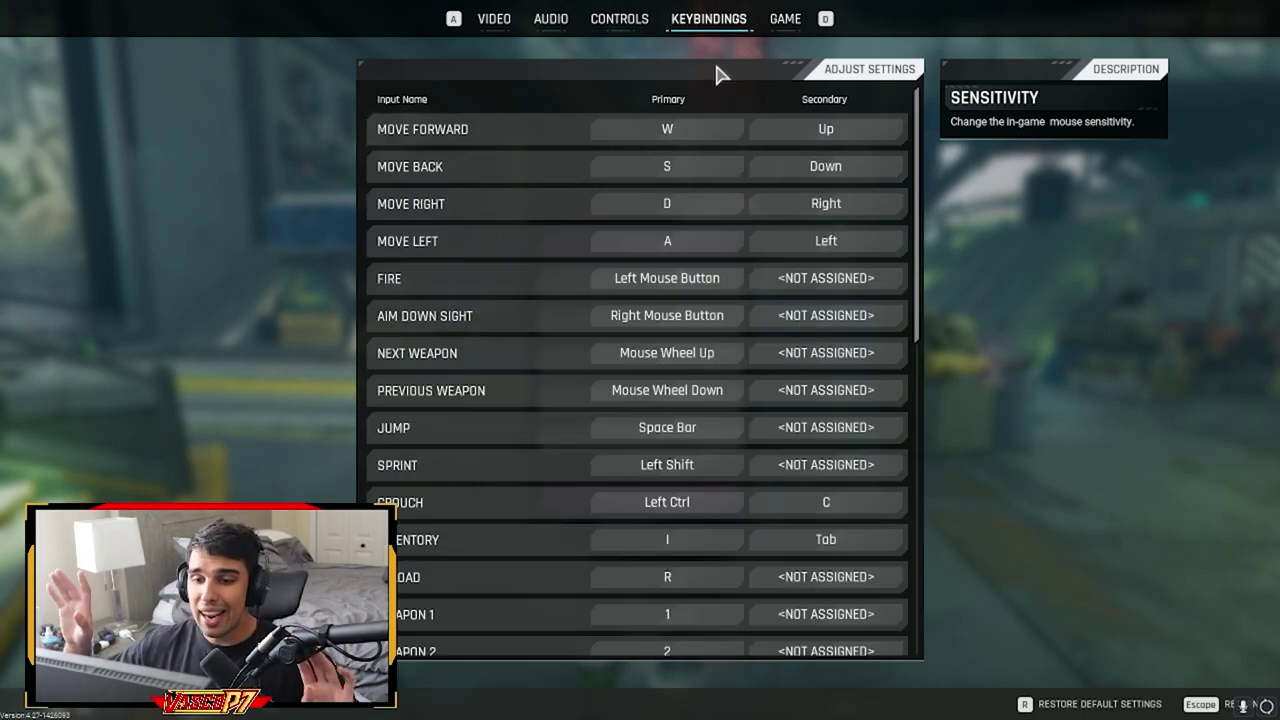
{"action": "scroll", "coordinate": [565, 265], "scroll_direction": "down", "scroll_amount": 1}
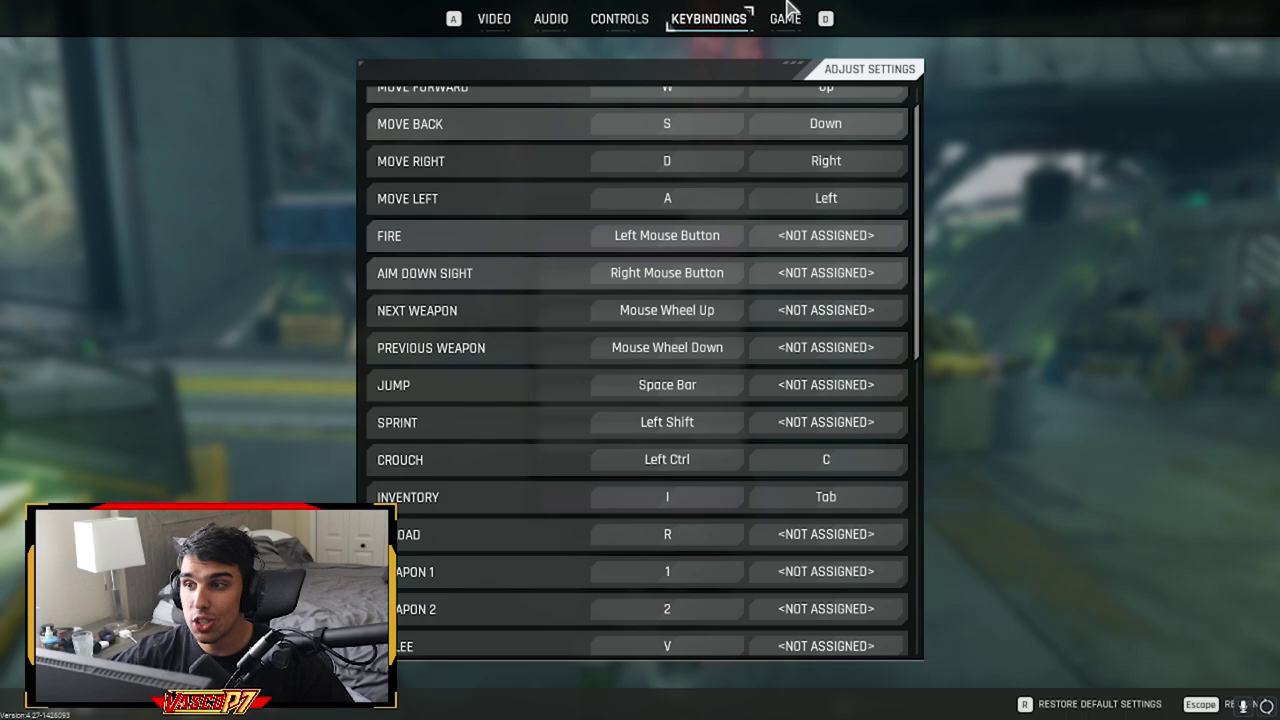
{"action": "scroll", "coordinate": [700, 206], "scroll_direction": "up", "scroll_amount": 1}
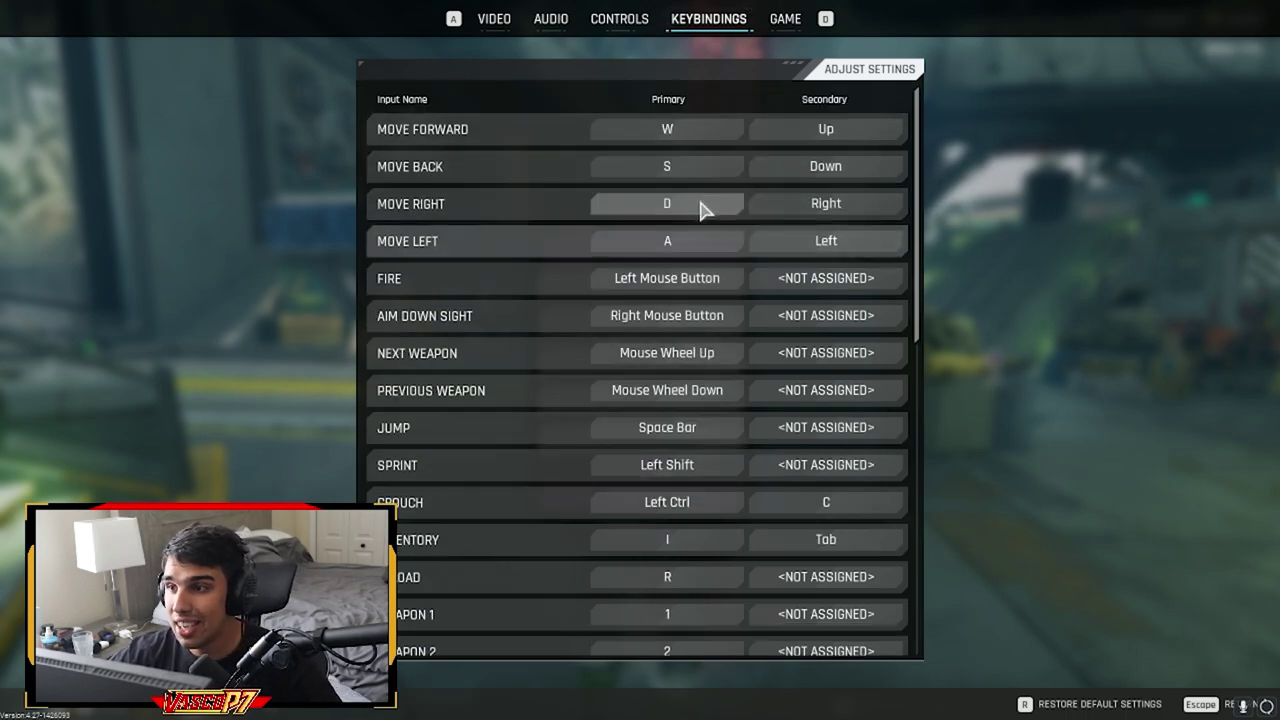
Step: Check the field of view movement, subtitle and notification settings, and return to the game
{"action": "left_click", "coordinate": [772, 28]}
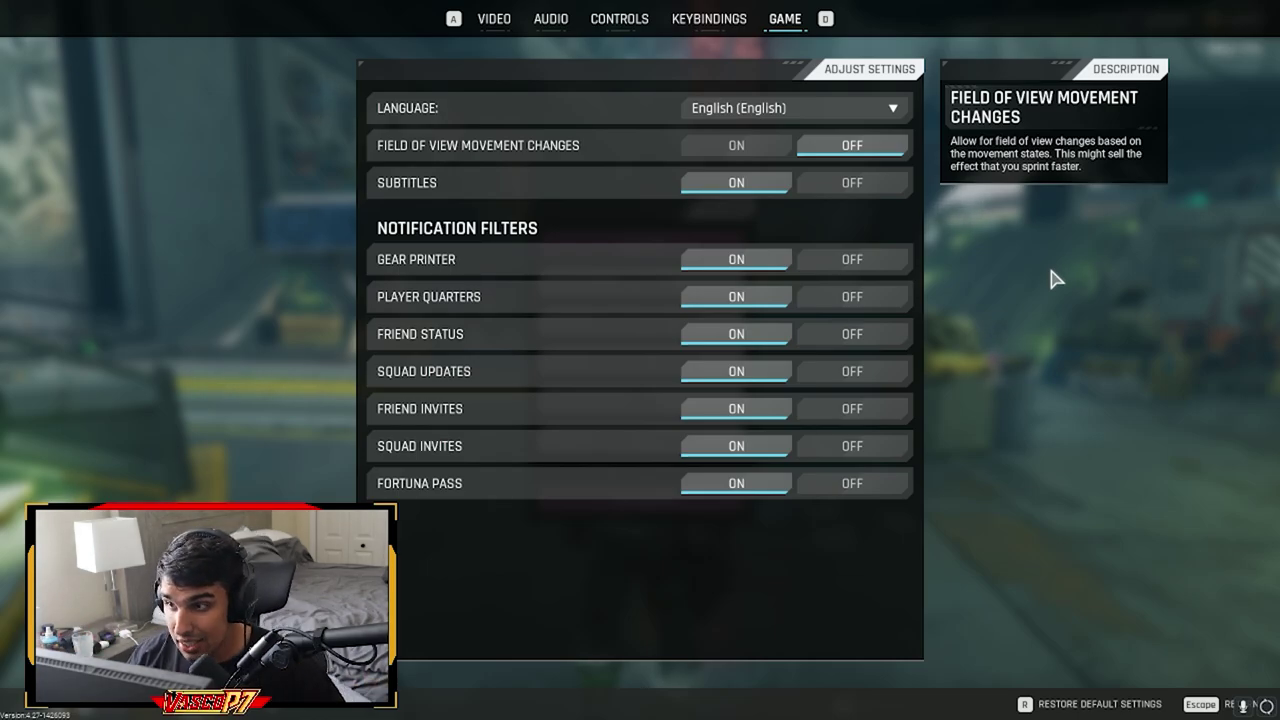
{"action": "key", "text": "Escape"}
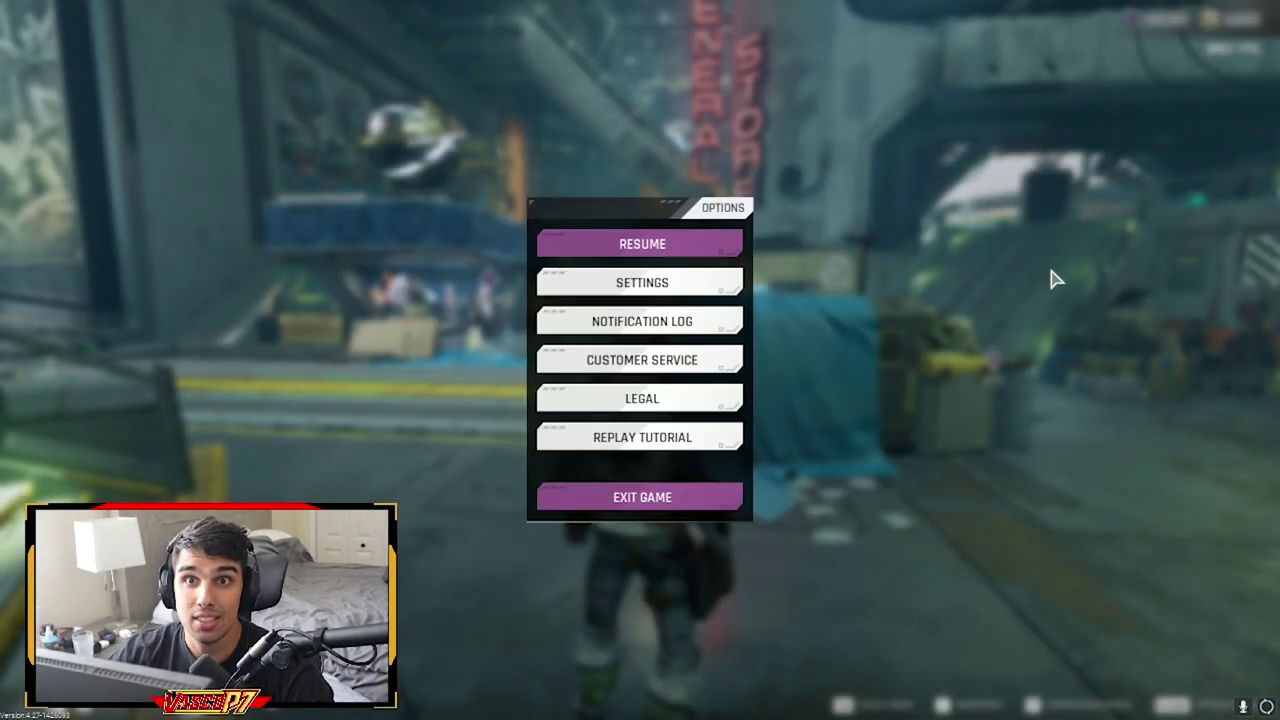
{"action": "key", "text": "Escape"}
{"action": "key", "text": "w"}
{"action": "key", "text": "w"}
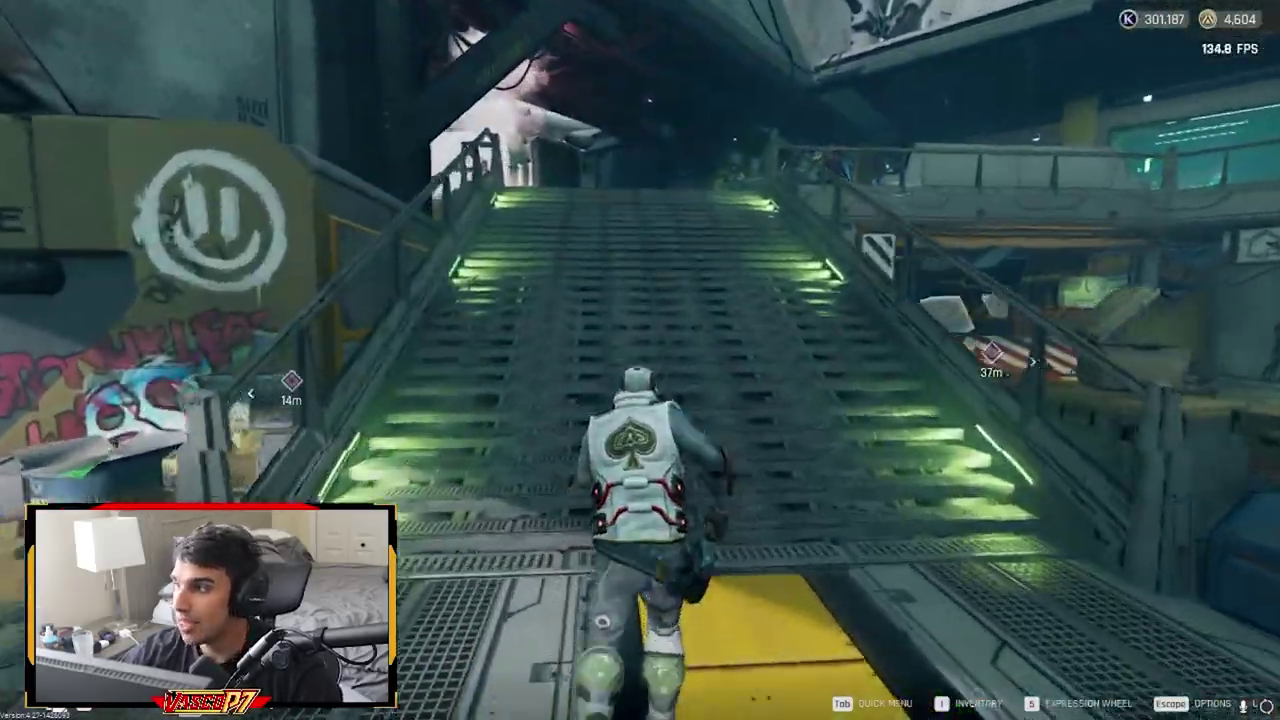
{"action": "key", "text": "w"}
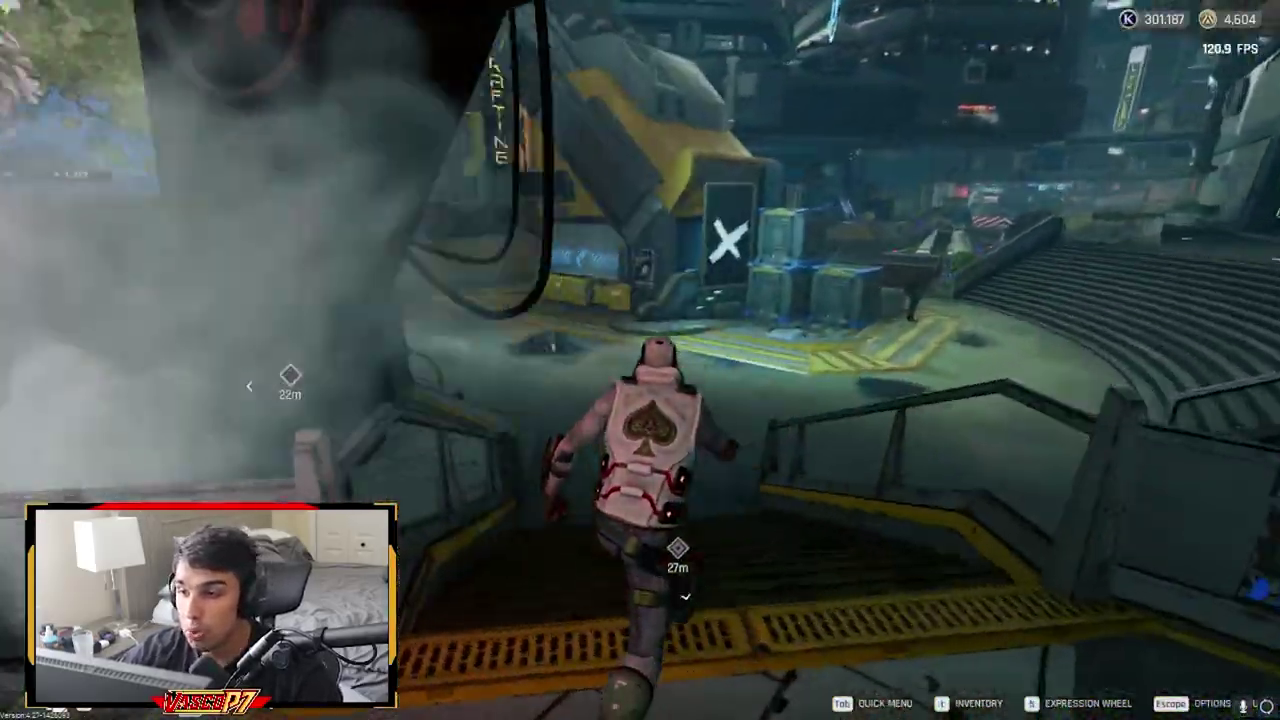
{"action": "key", "text": "w"}
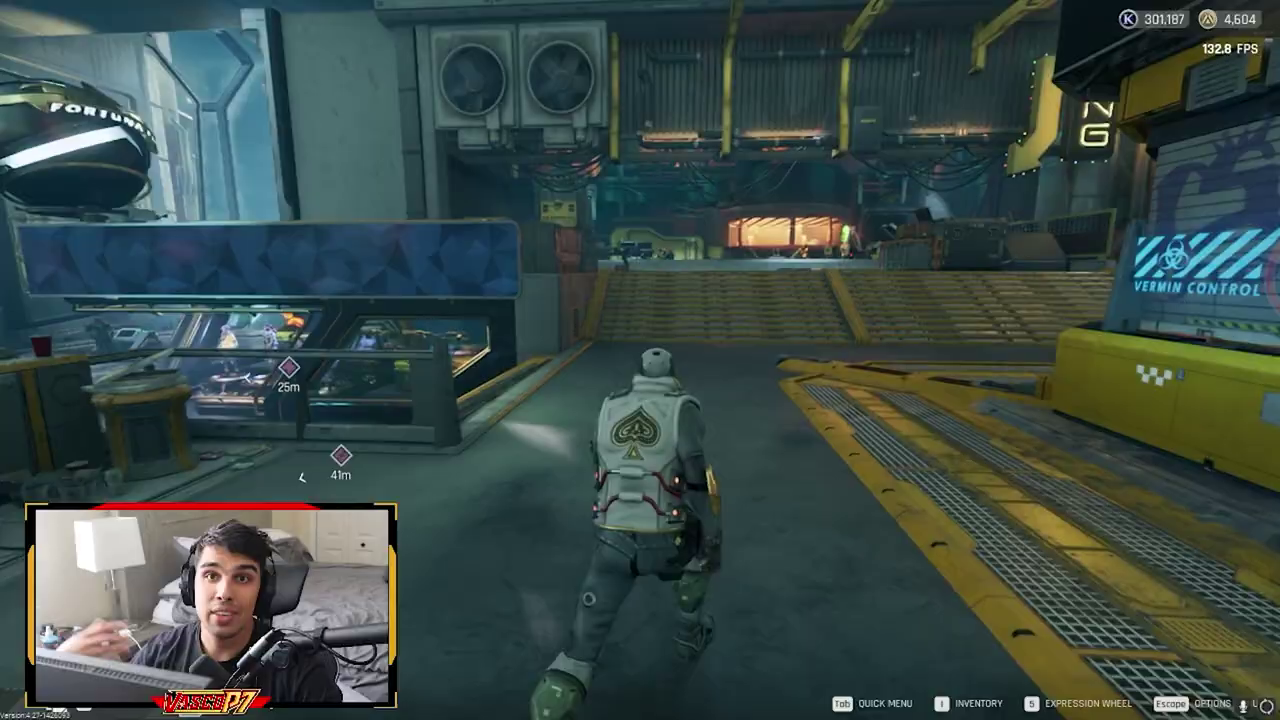
{"action": "key", "text": "w"}
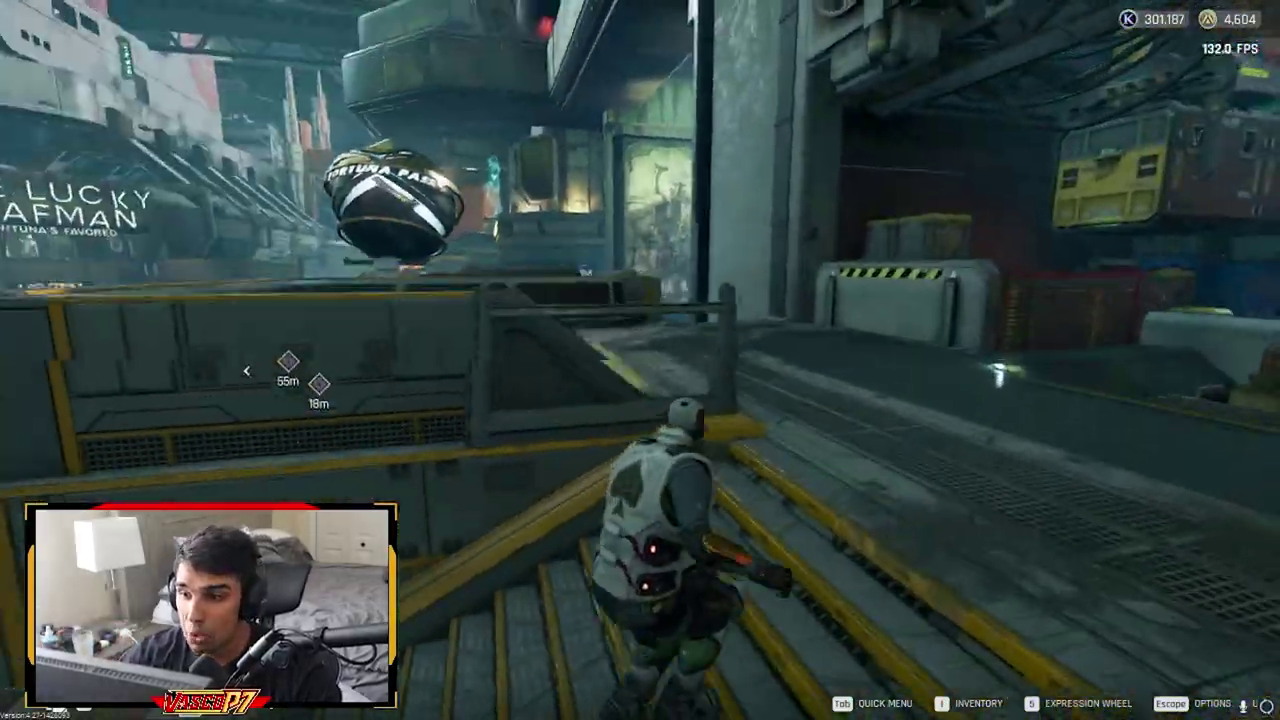
{"action": "key", "text": "w"}
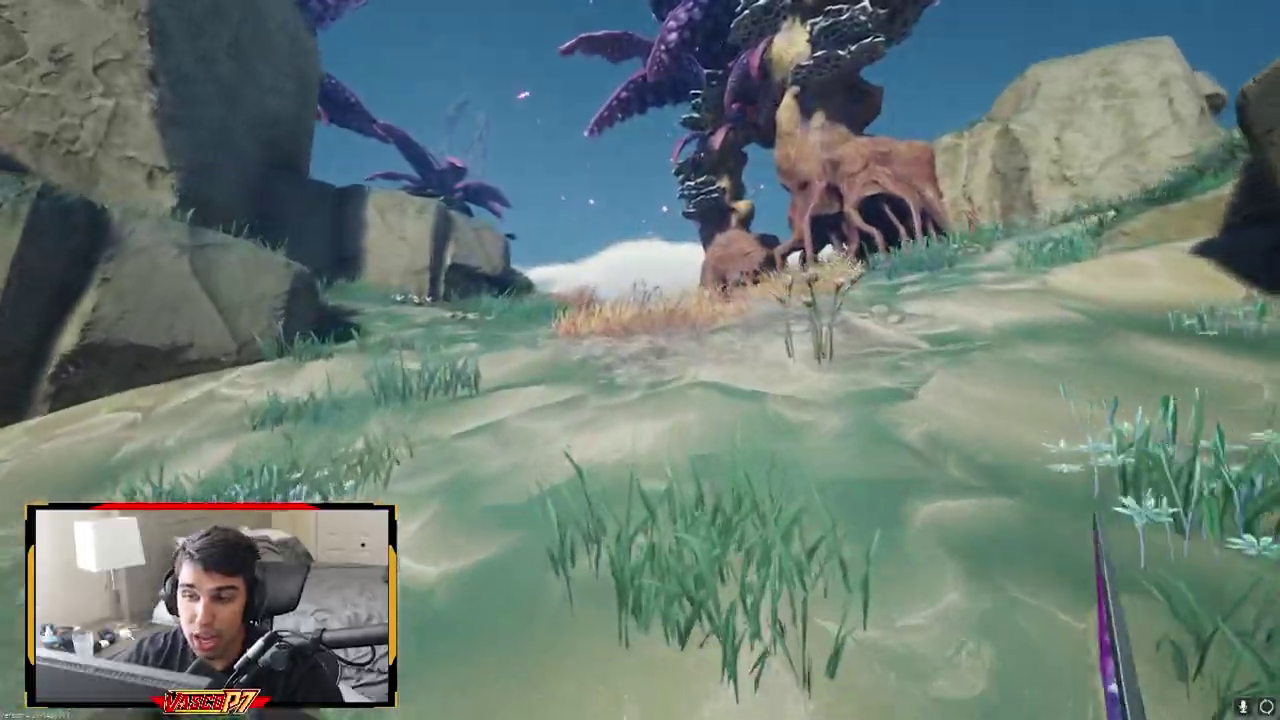
{"action": "key", "text": "w"}
{"action": "key", "text": "w"}
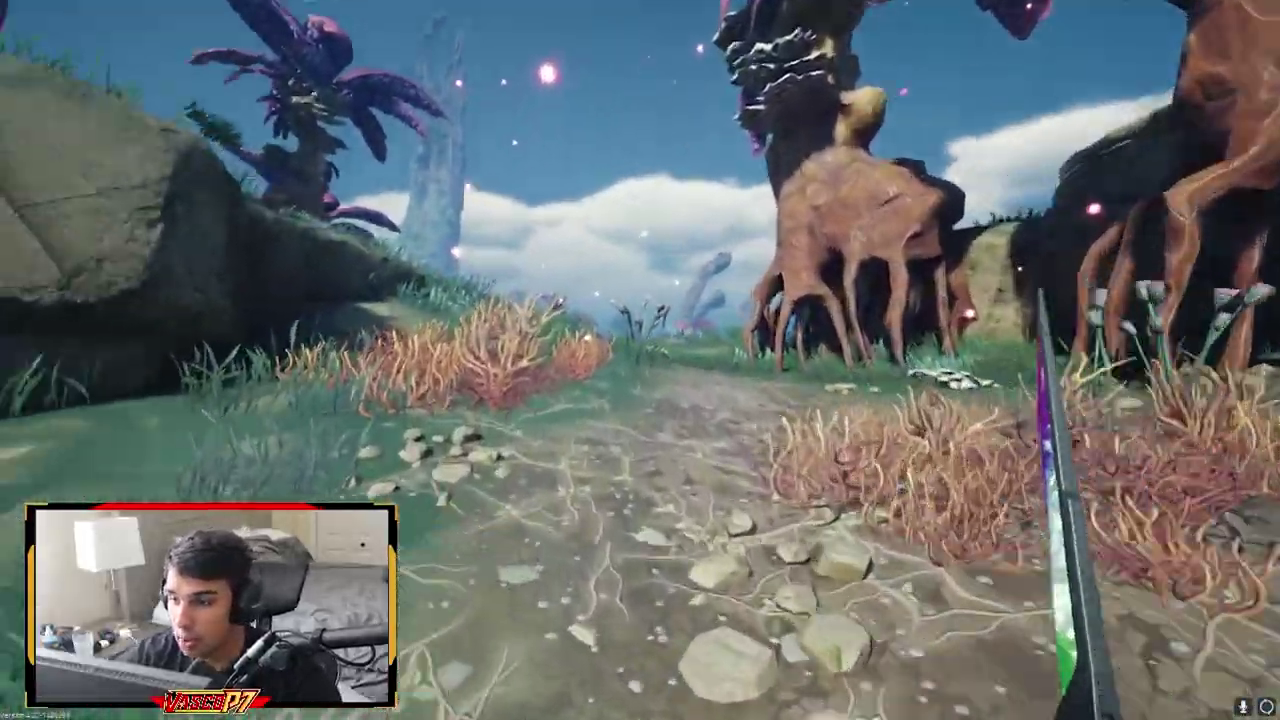
{"action": "key", "text": "w"}
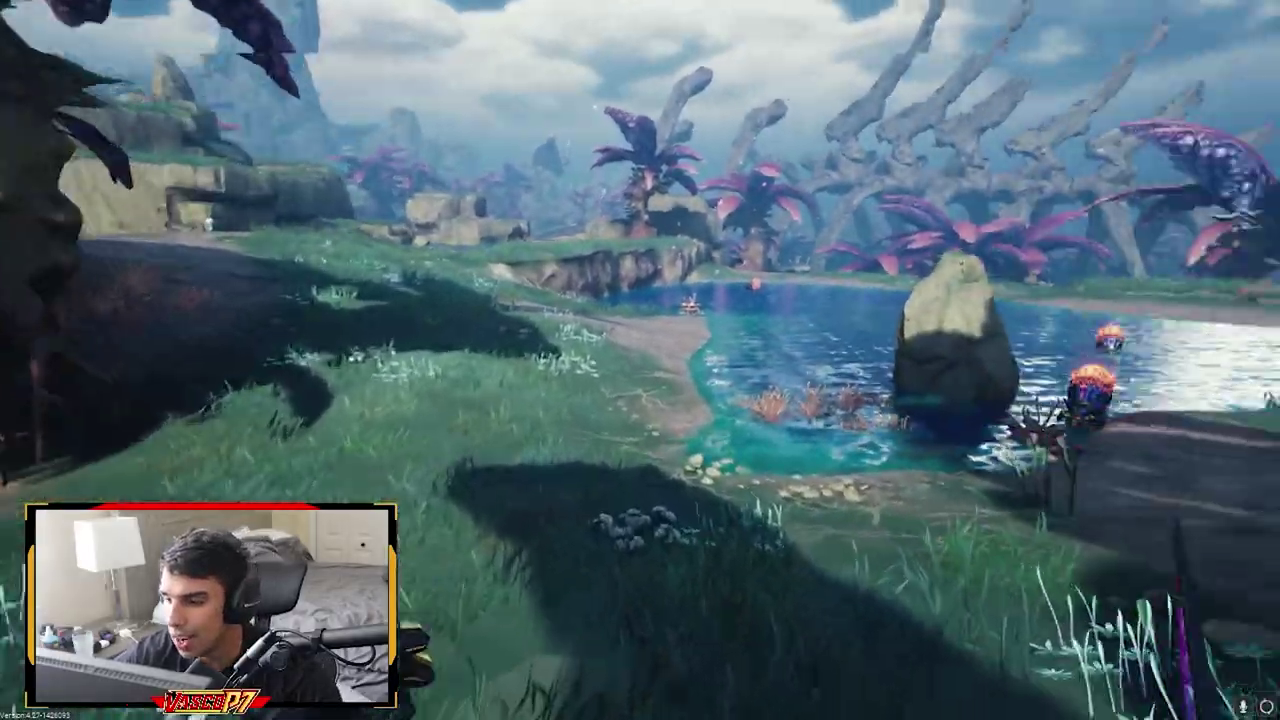
{"action": "key", "text": "w"}
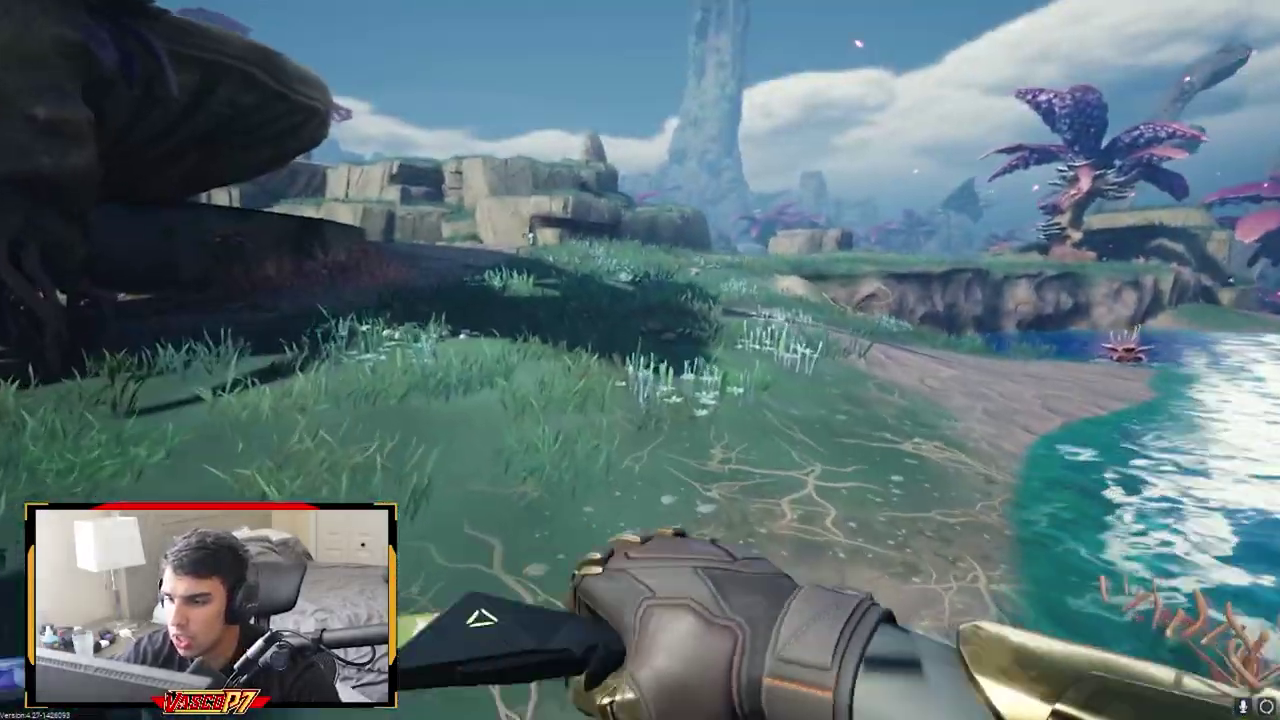